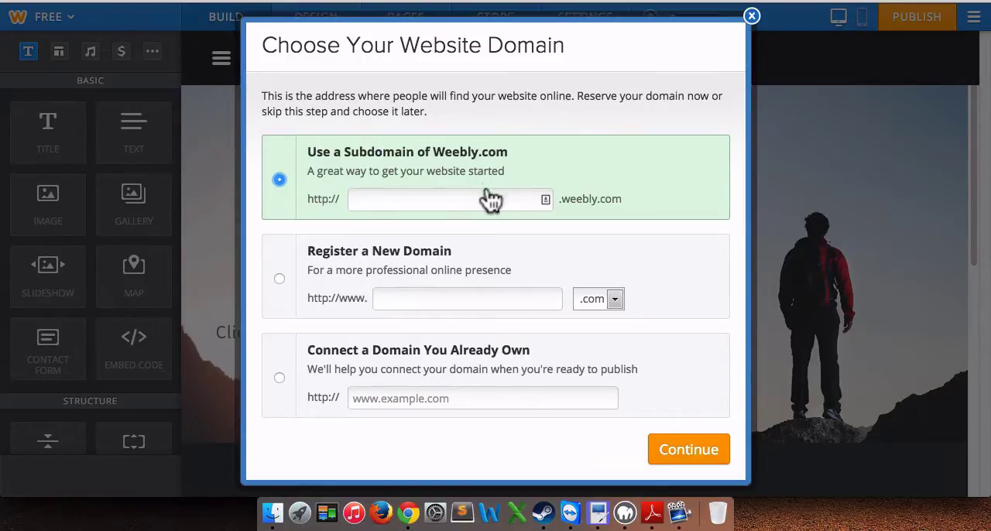
# - Try jimsflowershop as the weebly.com subdomain, then choose to register a new domain instead
pyautogui.click(488, 199)
pyautogui.write('jim')
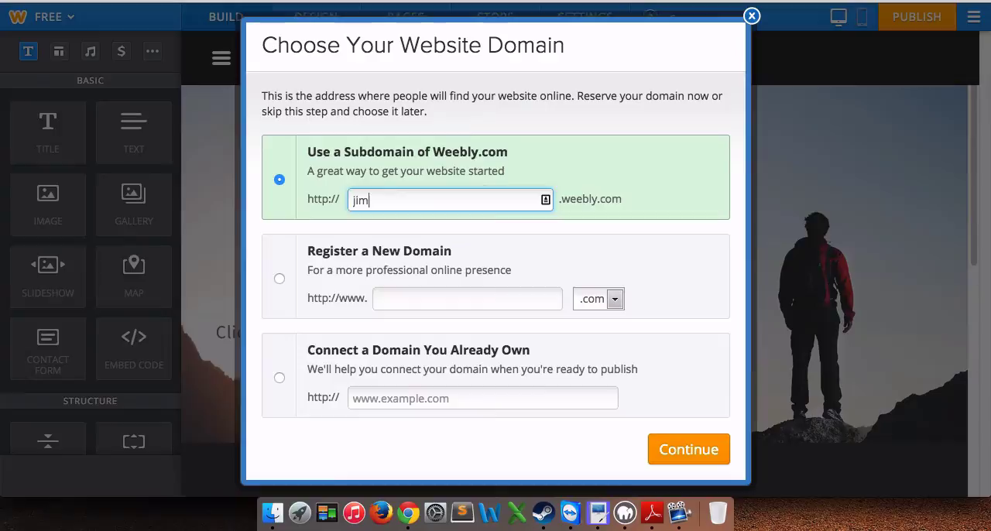
pyautogui.write('sflowers')
pyautogui.write('hop')
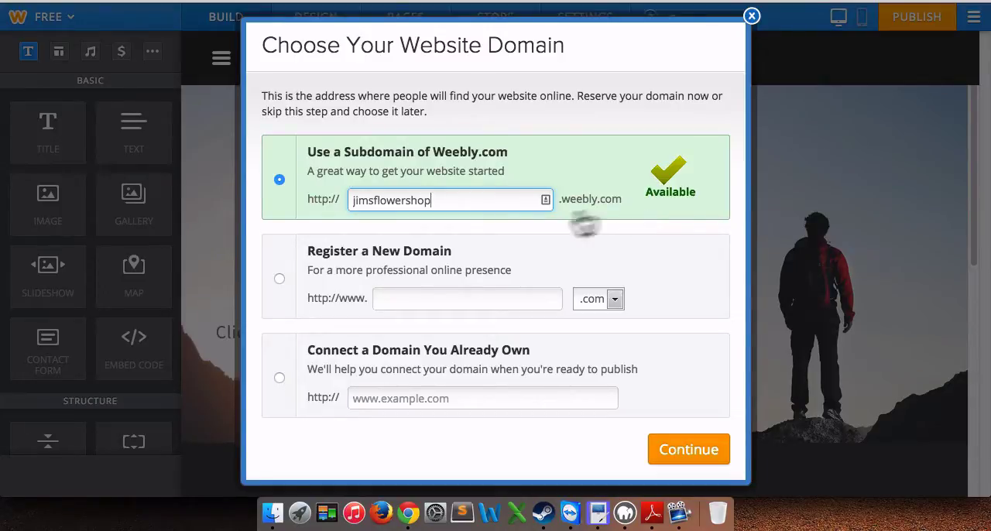
pyautogui.click(280, 279)
# - Enter jimsflowershop as the new domain and edit it toward jimsflowershopnewyork.com
pyautogui.click(409, 298)
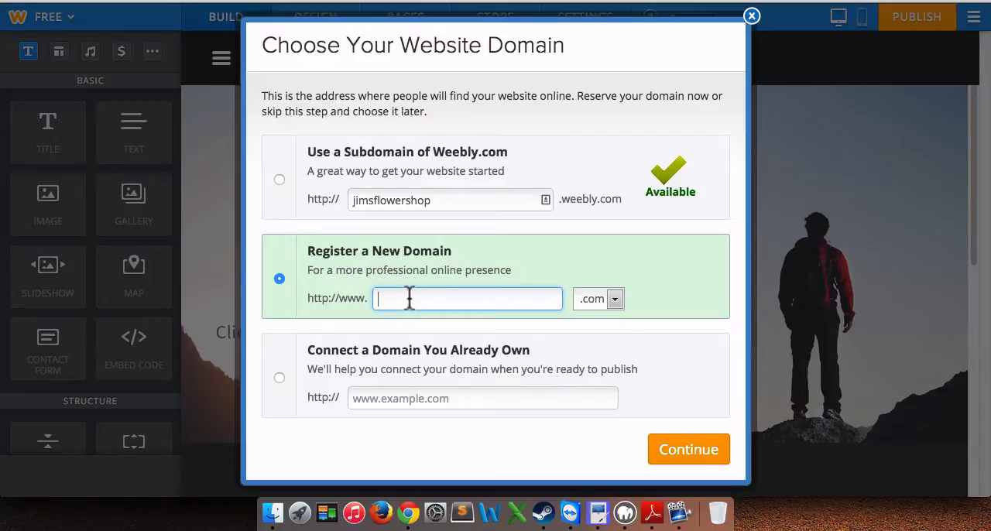
pyautogui.write('jimsflower')
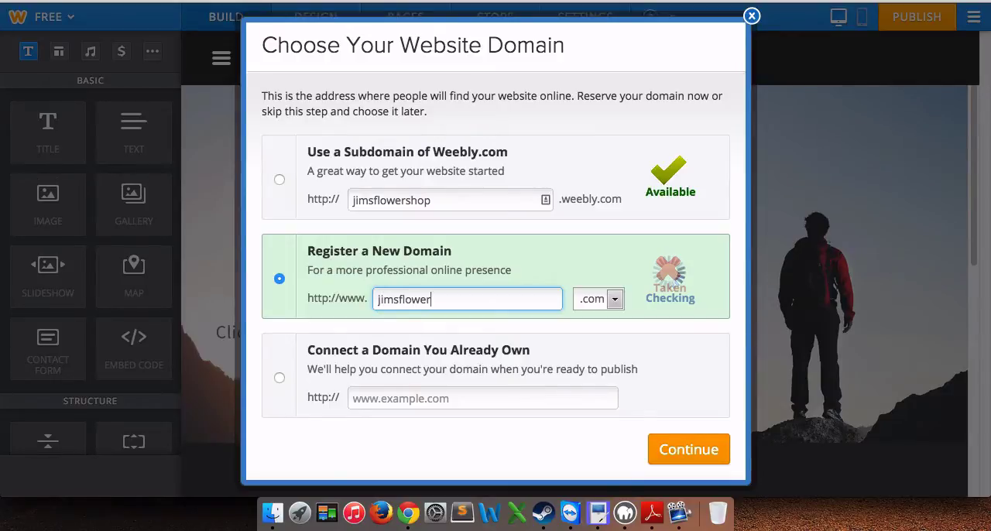
pyautogui.write('shop')
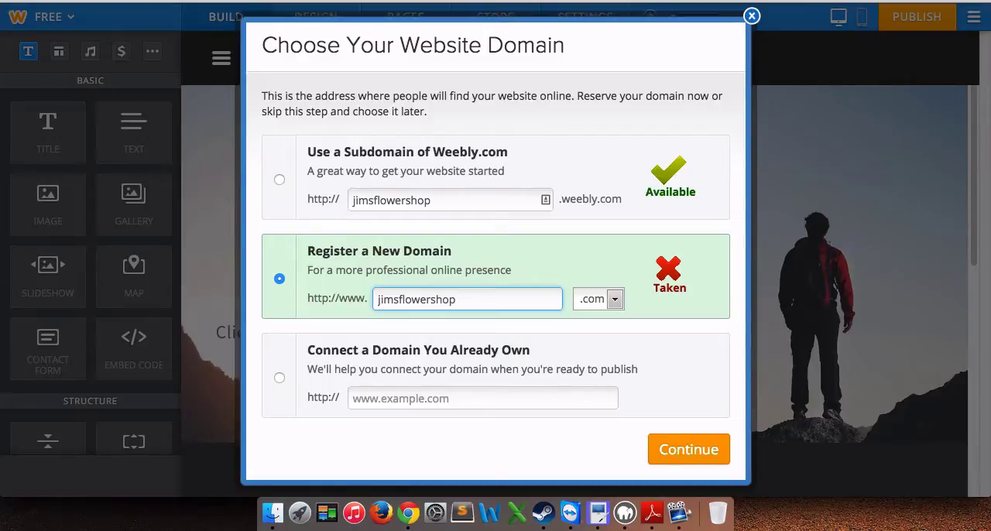
pyautogui.press('BackSpace')
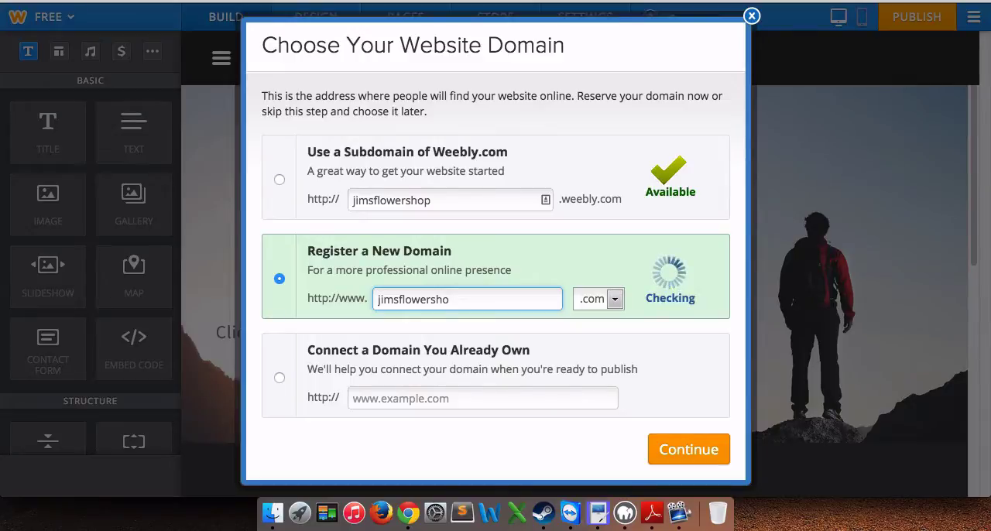
pyautogui.write('p')
pyautogui.write('newyork')
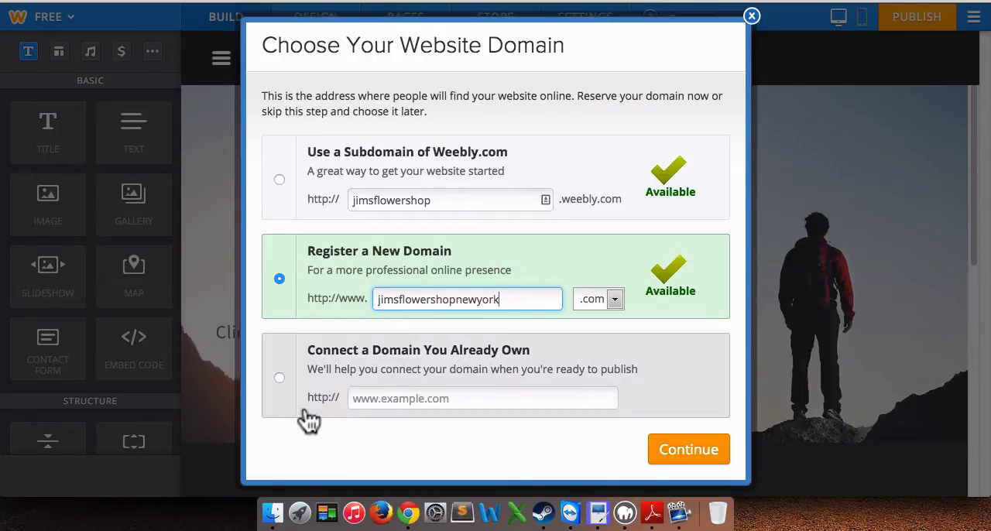
# - Choose to connect an already-owned domain and enter scott-gardiner.com
pyautogui.click(280, 378)
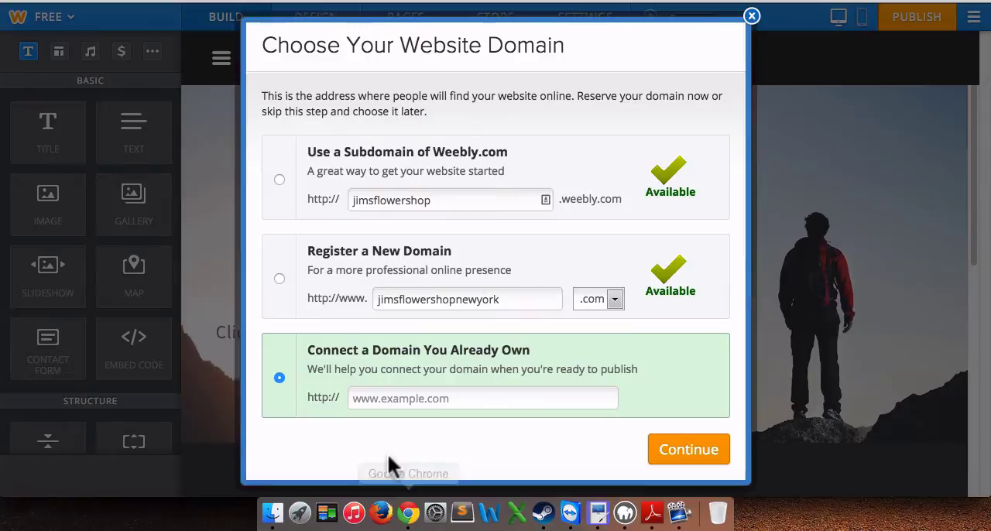
pyautogui.click(397, 398)
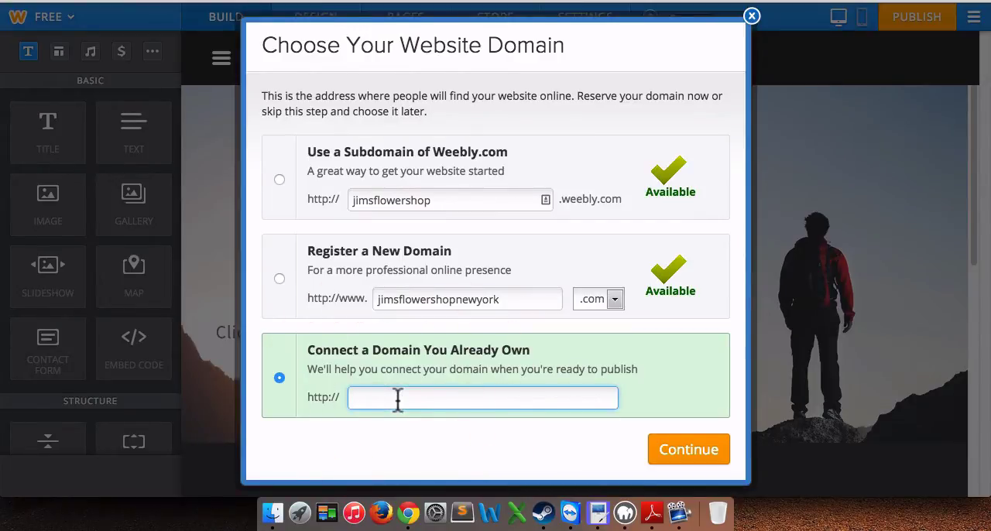
pyautogui.write('scott-')
pyautogui.write('gardiner')
pyautogui.write('.com')
# - Return to a weebly.com subdomain, replace the taken name with sgtechservices and continue
pyautogui.click(279, 180)
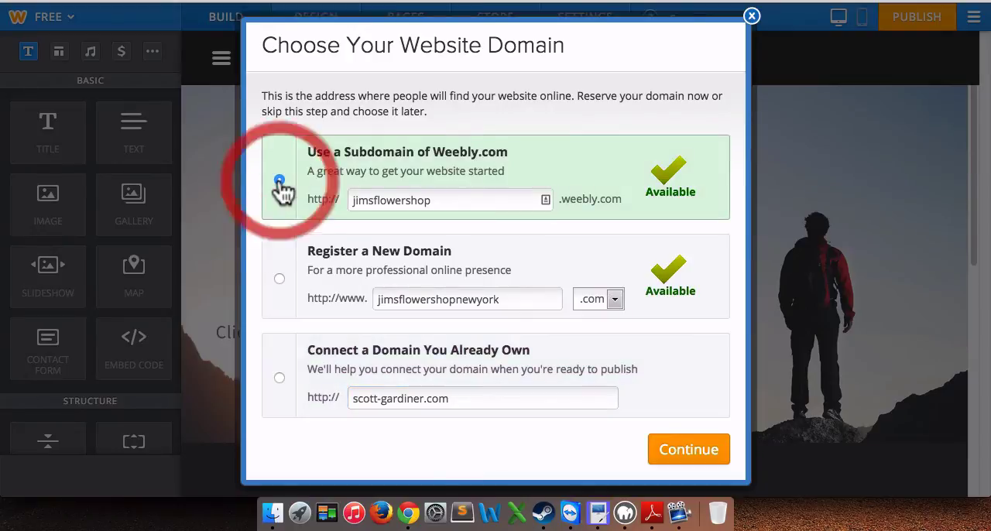
pyautogui.click(449, 199)
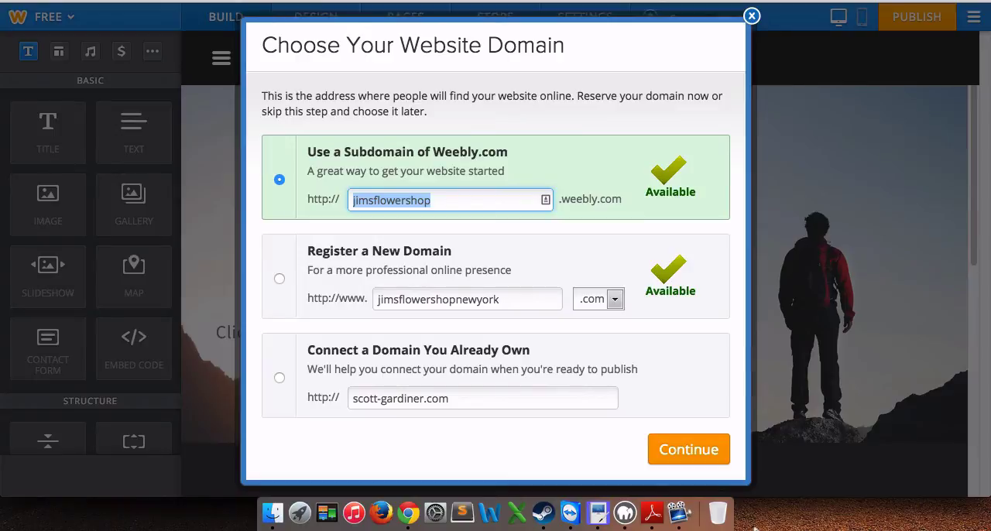
pyautogui.write('scottgar')
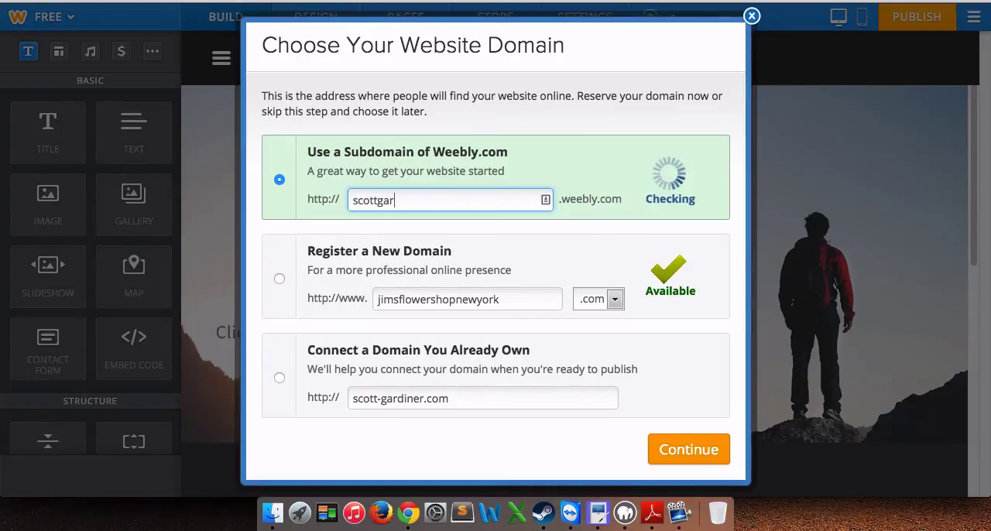
pyautogui.write('diner')
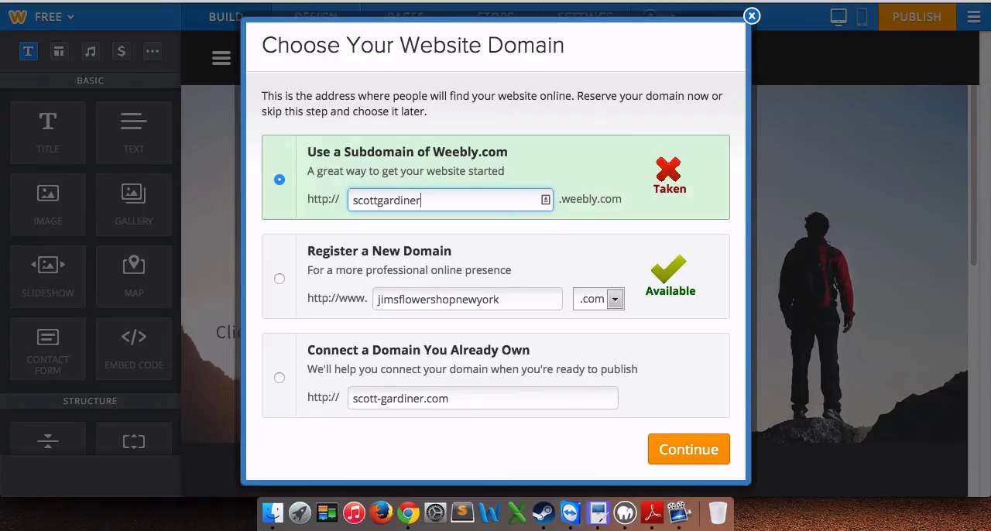
pyautogui.press('BackSpace')
pyautogui.press('BackSpace')
pyautogui.press('BackSpace')
pyautogui.press('BackSpace')
pyautogui.press('BackSpace')
pyautogui.press('BackSpace')
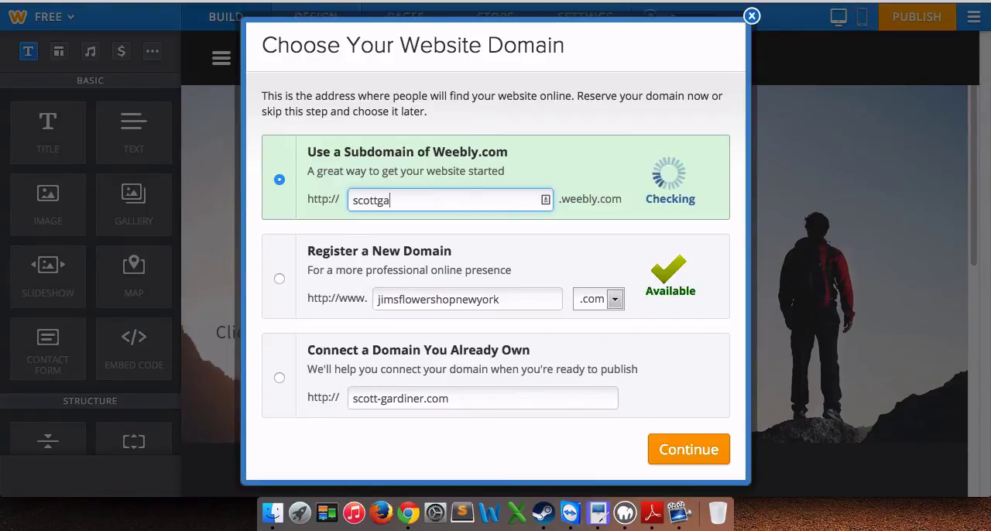
pyautogui.press('BackSpace')
pyautogui.press('BackSpace')
pyautogui.press('BackSpace')
pyautogui.press('BackSpace')
pyautogui.press('BackSpace')
pyautogui.press('BackSpace')
pyautogui.write('gtech')
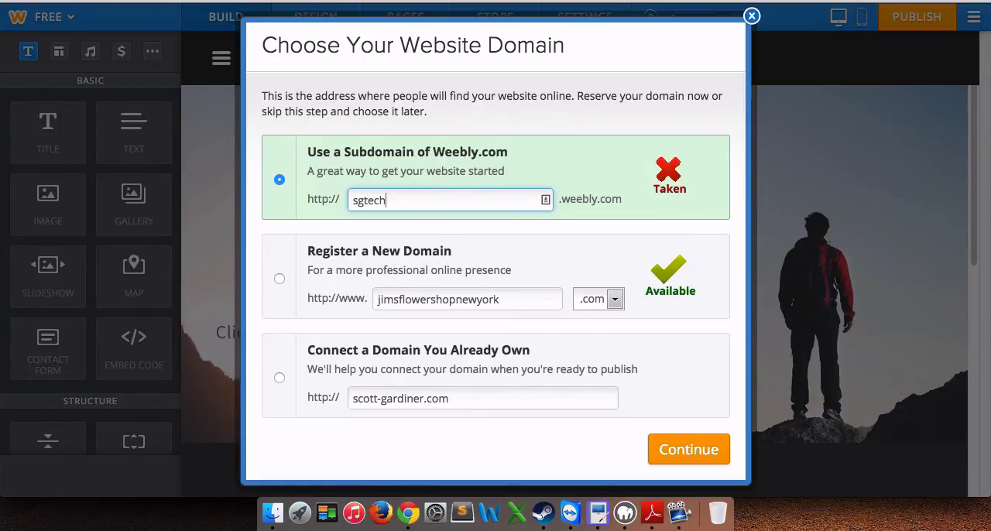
pyautogui.write('service')
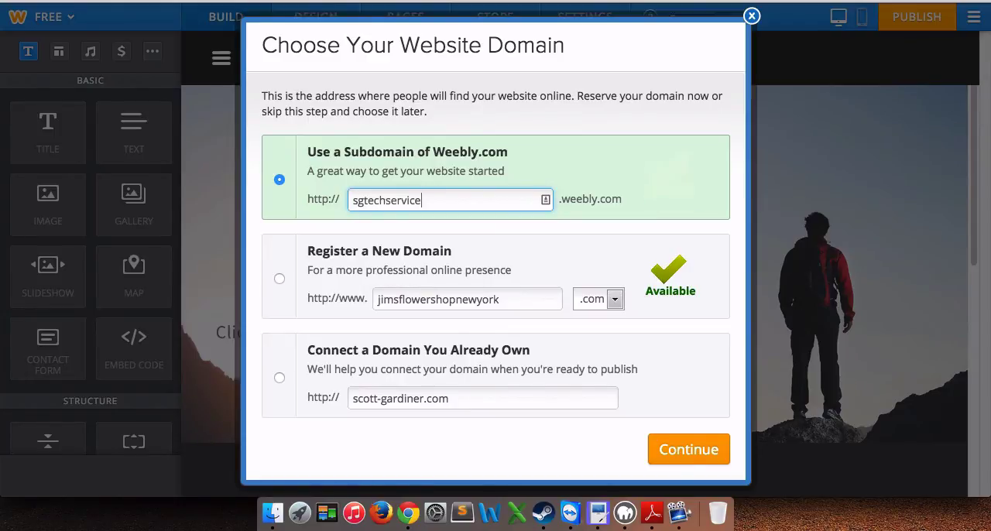
pyautogui.write('s')
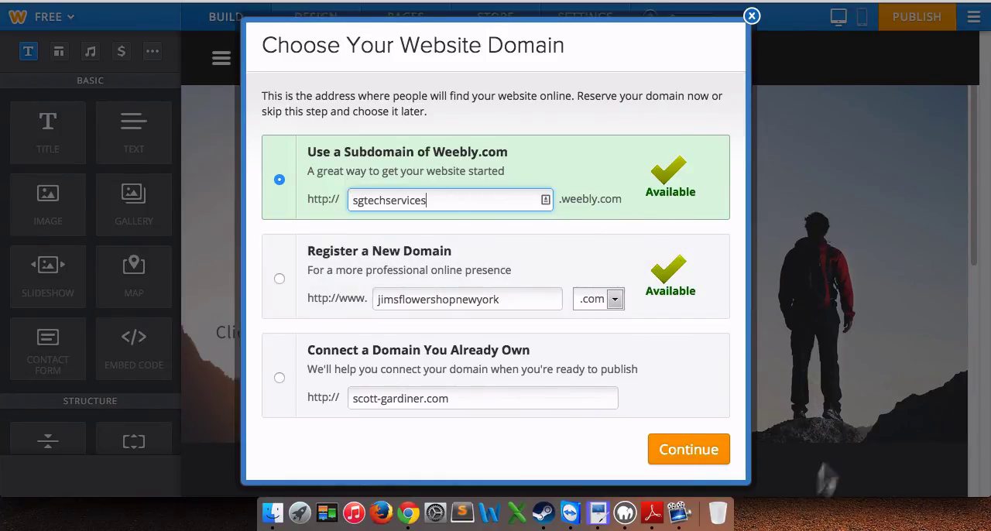
pyautogui.click(689, 450)
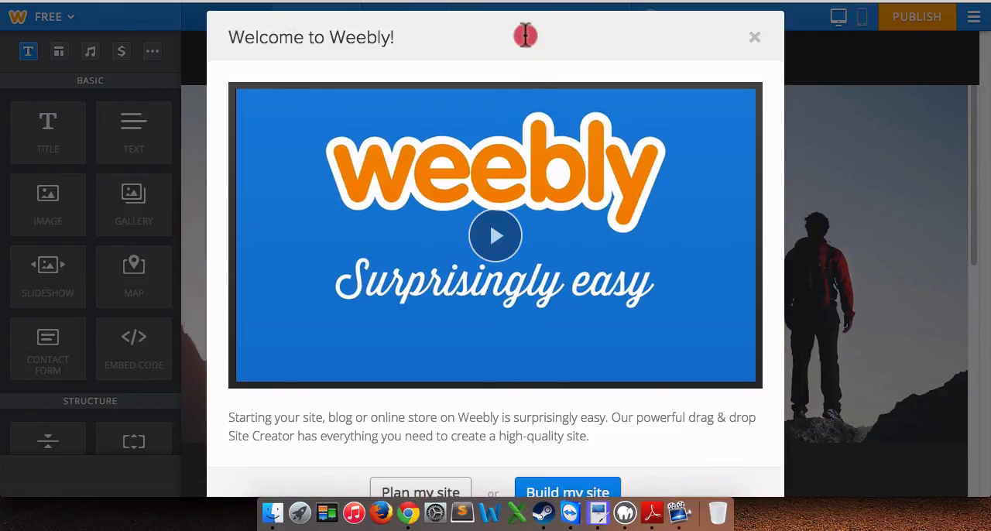
# - Select the Welcome to Weebly title text on the welcome dialog
pyautogui.doubleClick(530, 42)
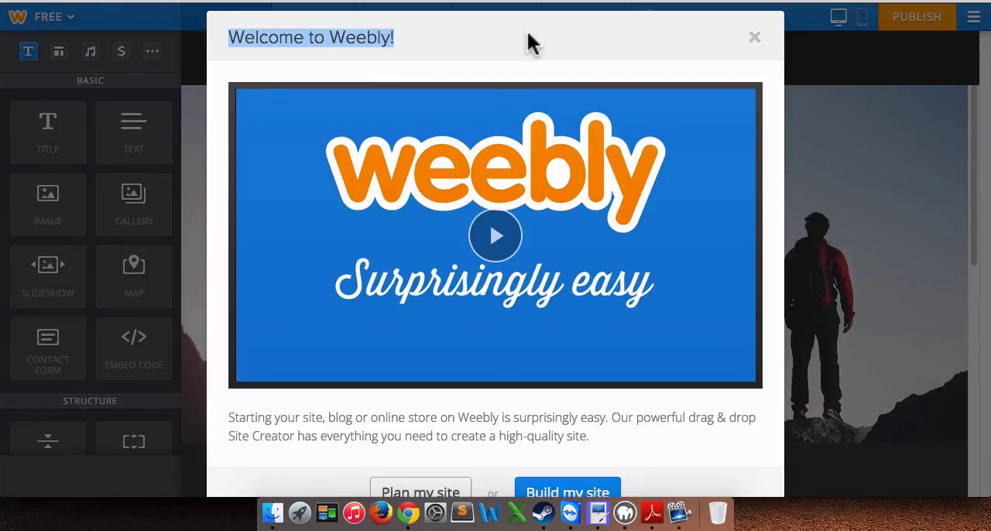